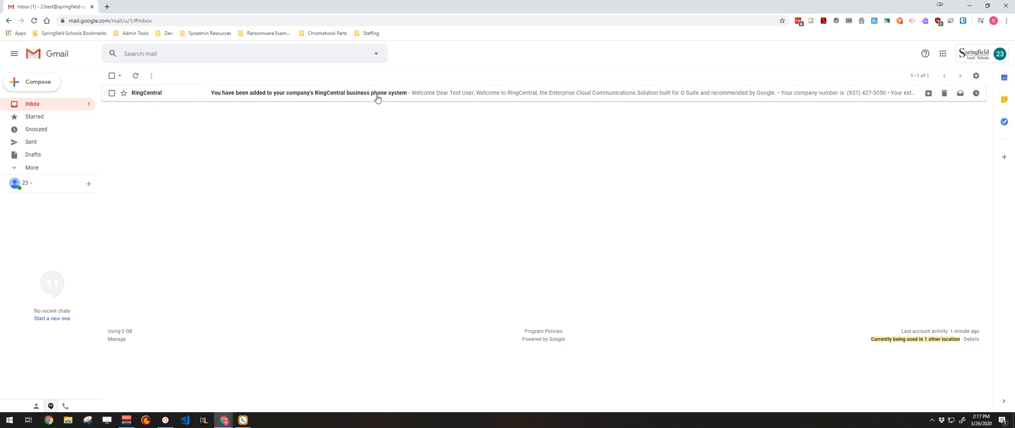
- Open the RingCentral welcome email, highlight the company number and extension 108, and scroll to the setup steps
left_click(445, 95)
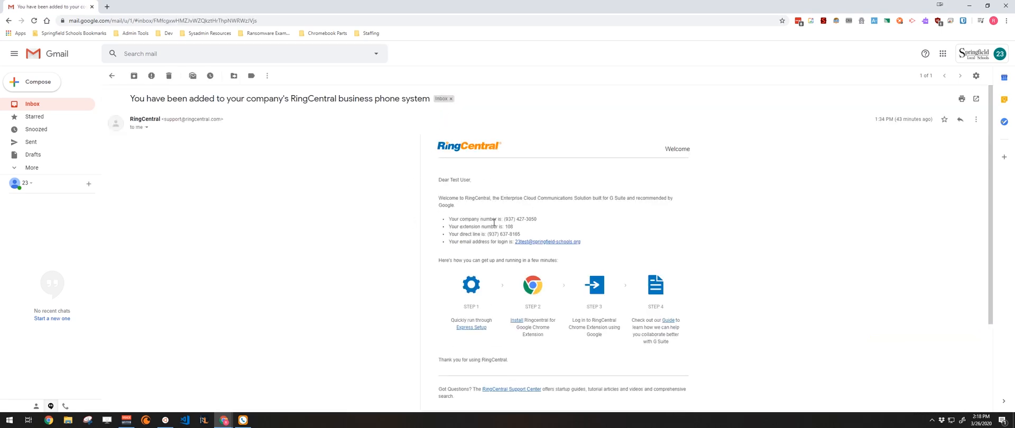
left_click_drag(505, 218, 485, 235)
left_click(541, 223)
left_click(604, 247)
scroll(528, 269, "down", 1)
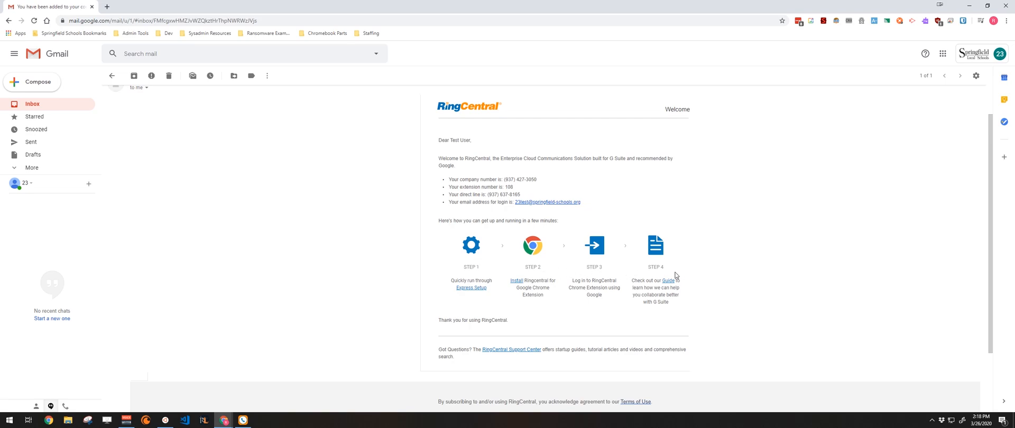
- Start Express Setup from the email and fill in Chrome's suggested account password
left_click(470, 291)
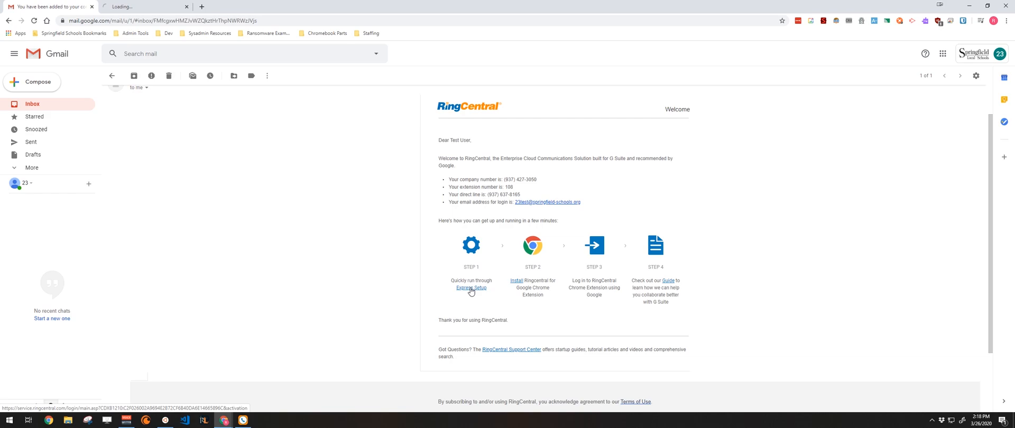
left_click(143, 7)
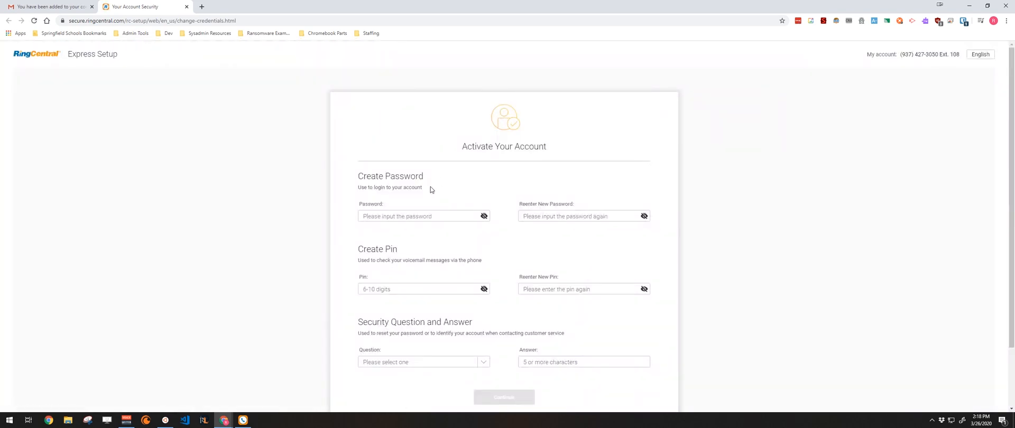
scroll(410, 200, "down", 1)
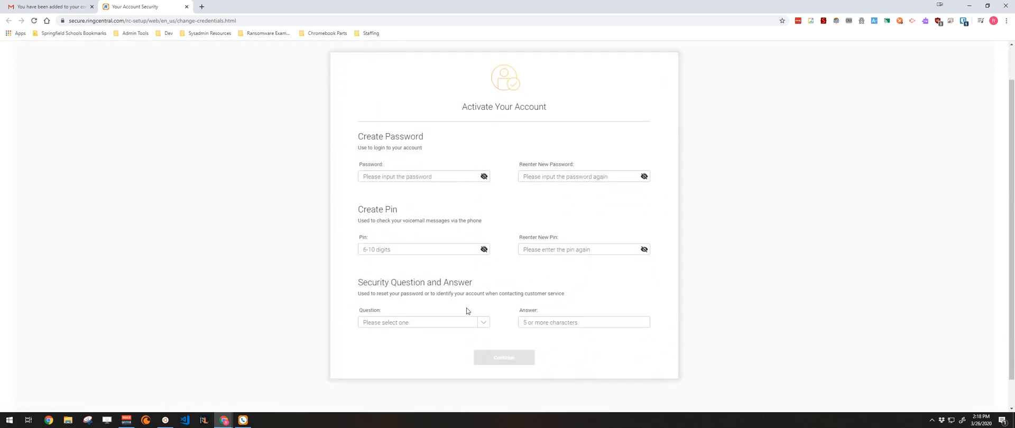
left_click(441, 179)
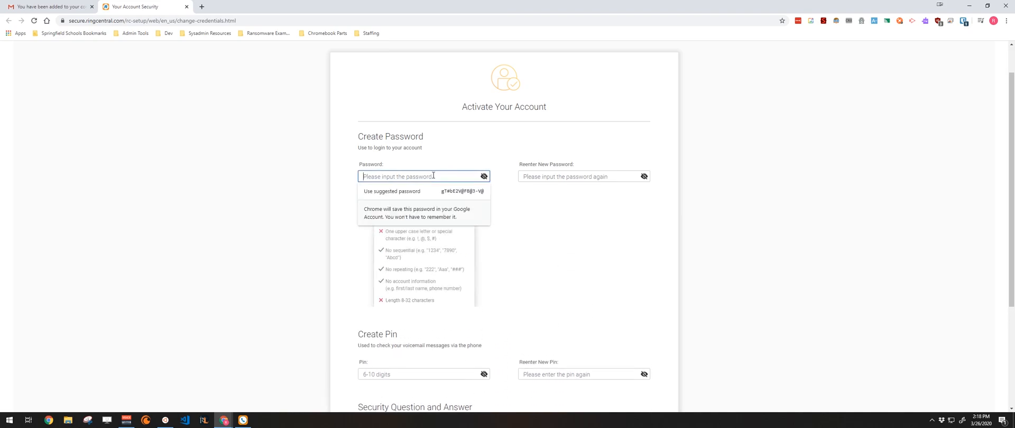
left_click(428, 192)
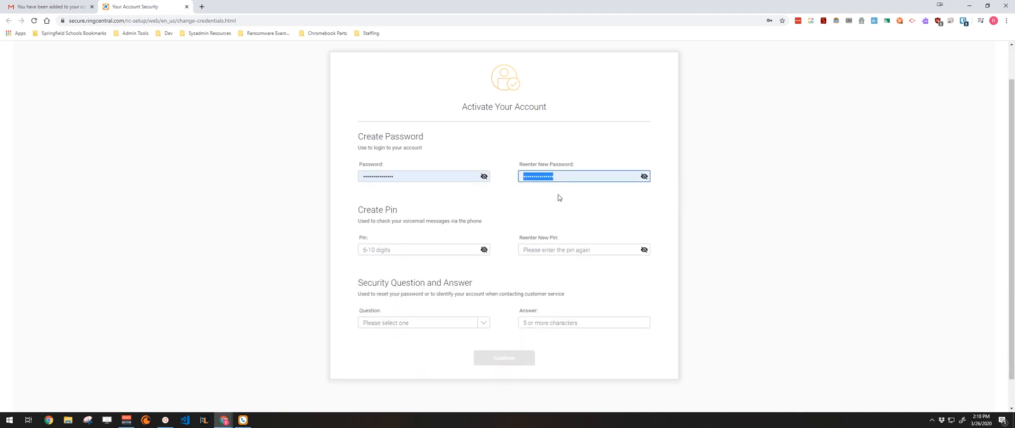
- Enter the voicemail PIN and re-enter it to confirm
left_click(423, 247)
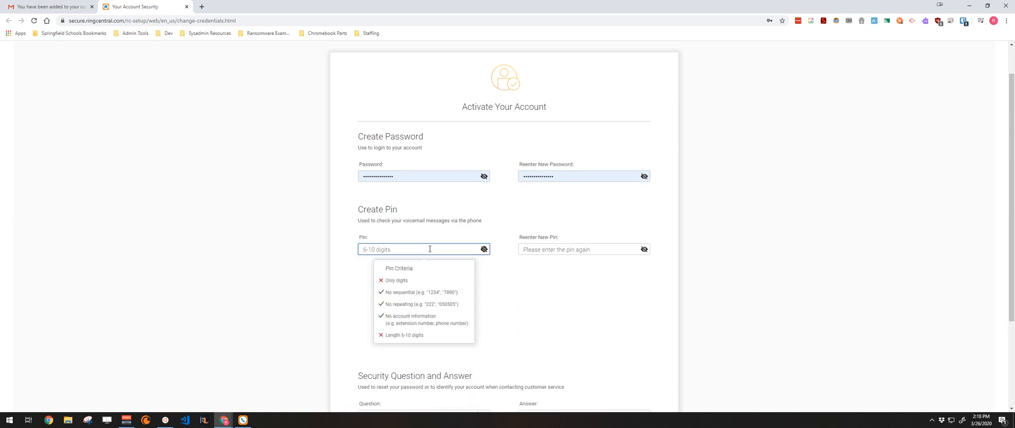
key("Tab")
left_click(556, 252)
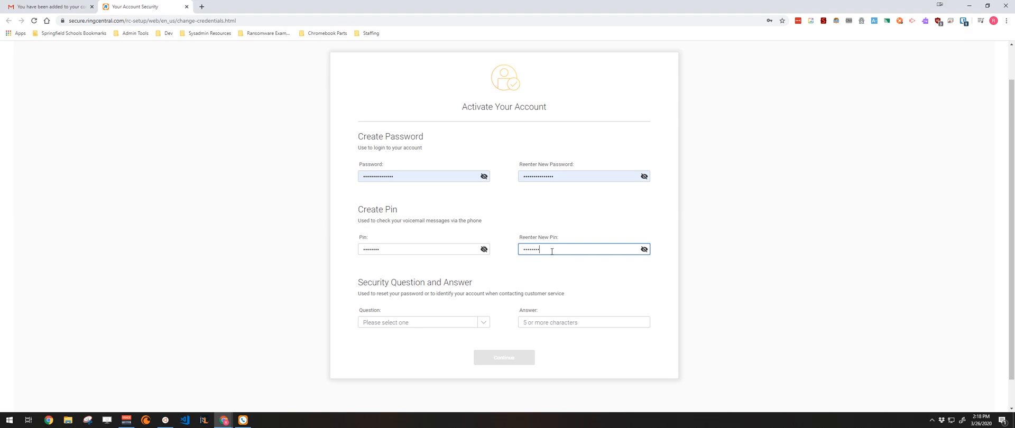
- Choose the childhood nickname security question, enter its answer, and submit the activation form
left_click(412, 324)
left_click(411, 345)
left_click(549, 324)
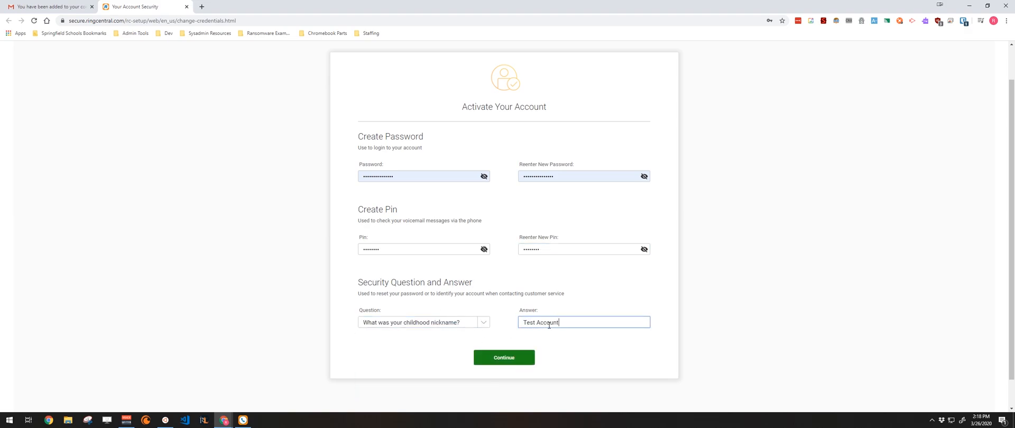
left_click(517, 358)
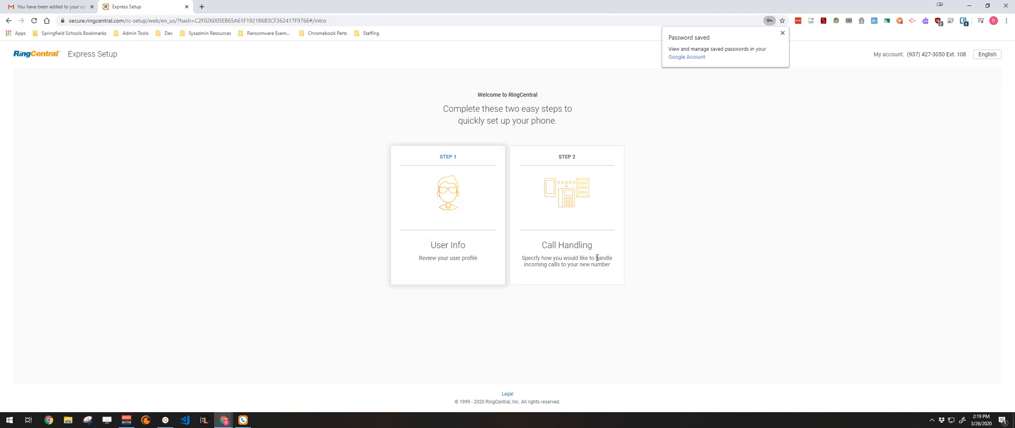
- Review and confirm the User Info details and the Regional Settings
left_click(445, 264)
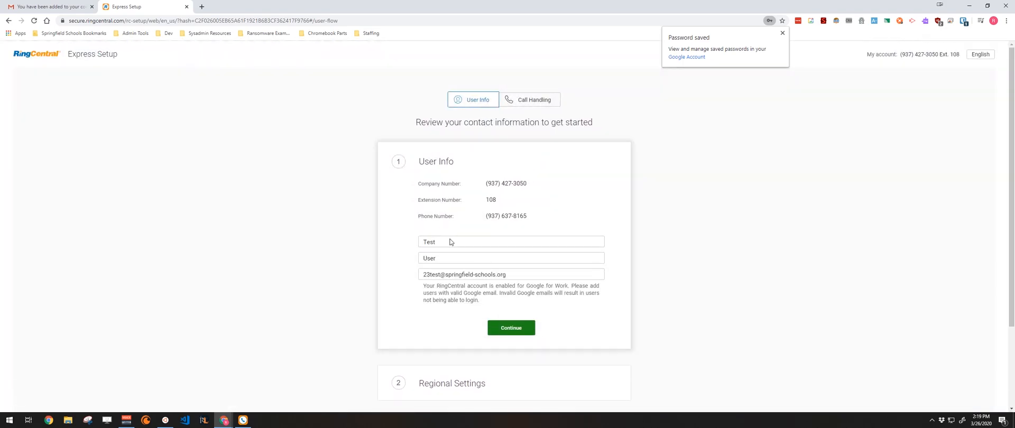
left_click_drag(450, 241, 393, 238)
left_click_drag(453, 258, 403, 254)
scroll(513, 256, "down", 2)
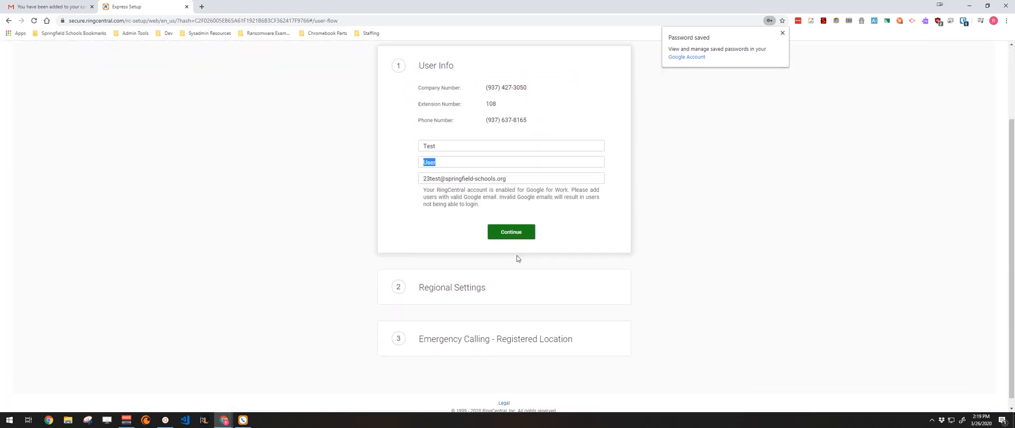
left_click(515, 256)
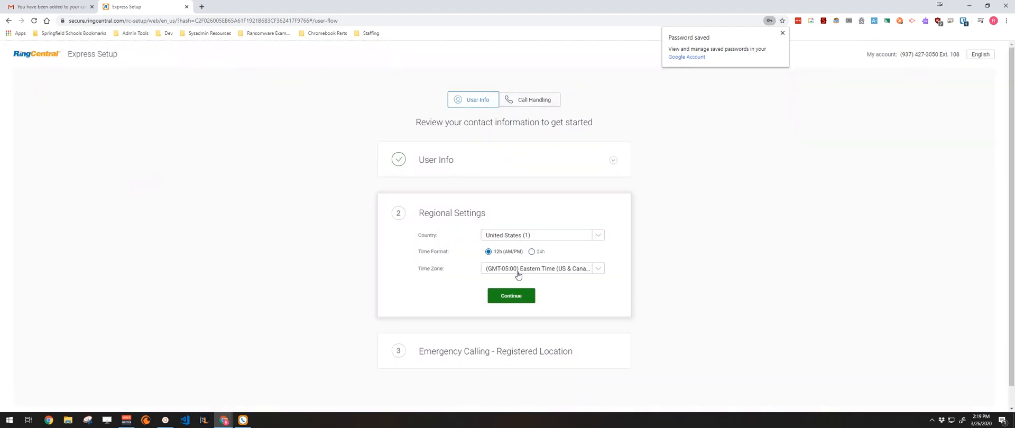
left_click(511, 296)
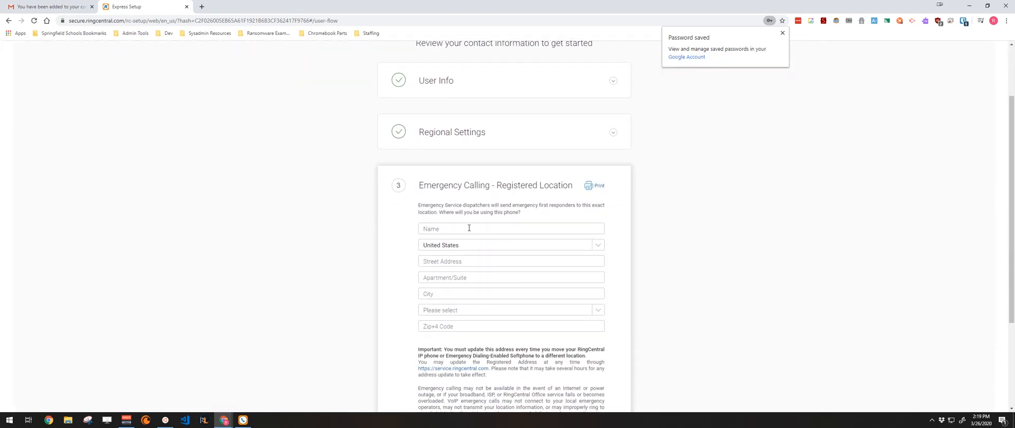
- Autofill the emergency calling address from saved details and submit it
left_click(469, 227)
left_click(461, 247)
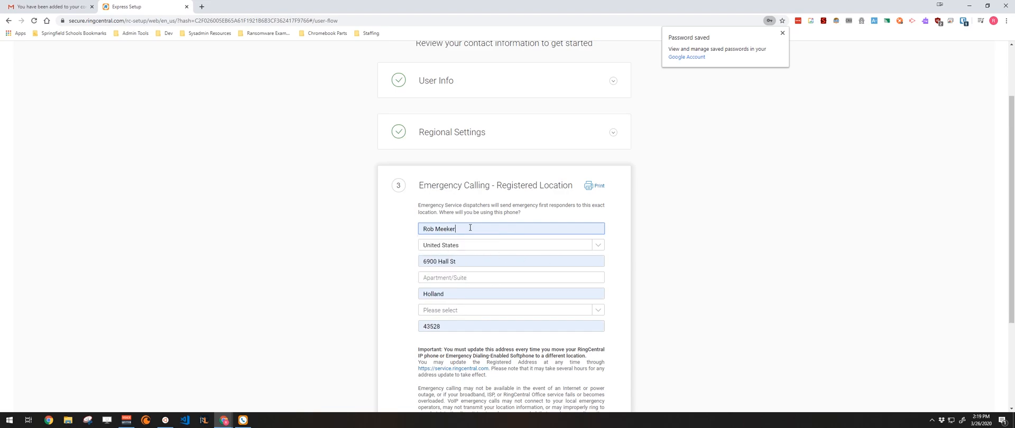
scroll(360, 251, "down", 3)
left_click(503, 382)
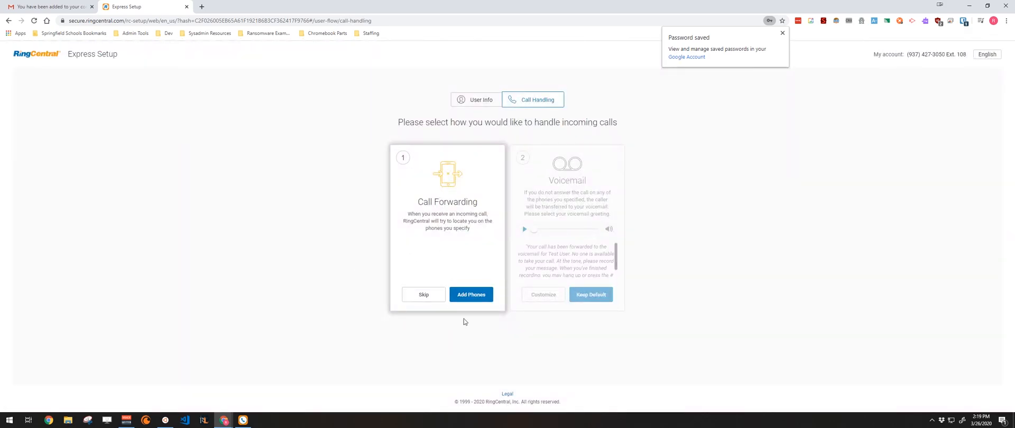
- Skip call forwarding, keep the default voicemail greeting, dismiss the password notice, and confirm setup
left_click(415, 295)
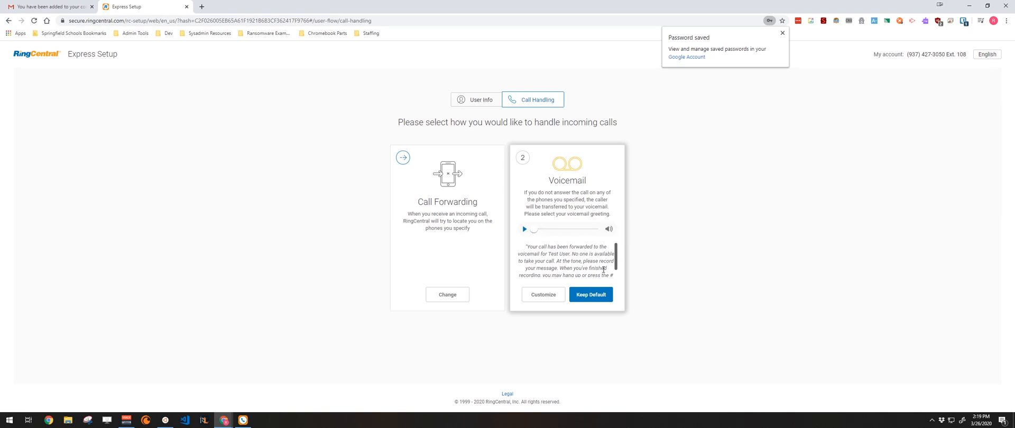
left_click(589, 295)
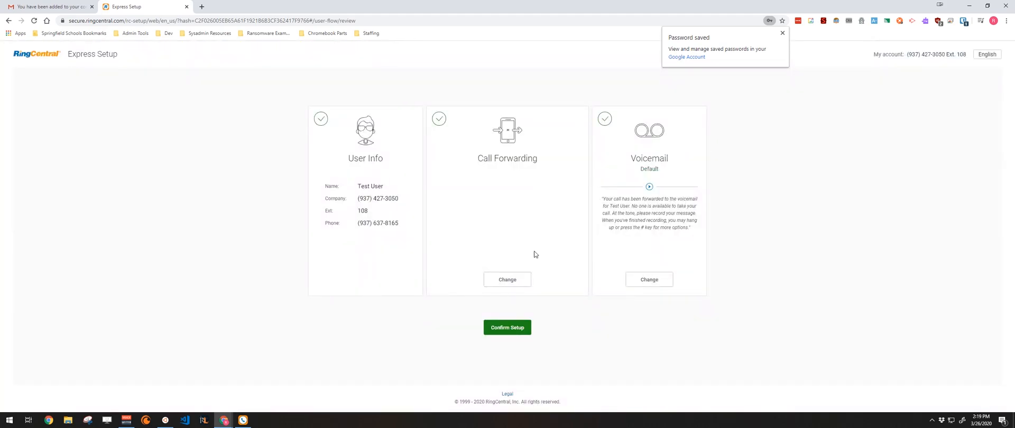
left_click(783, 33)
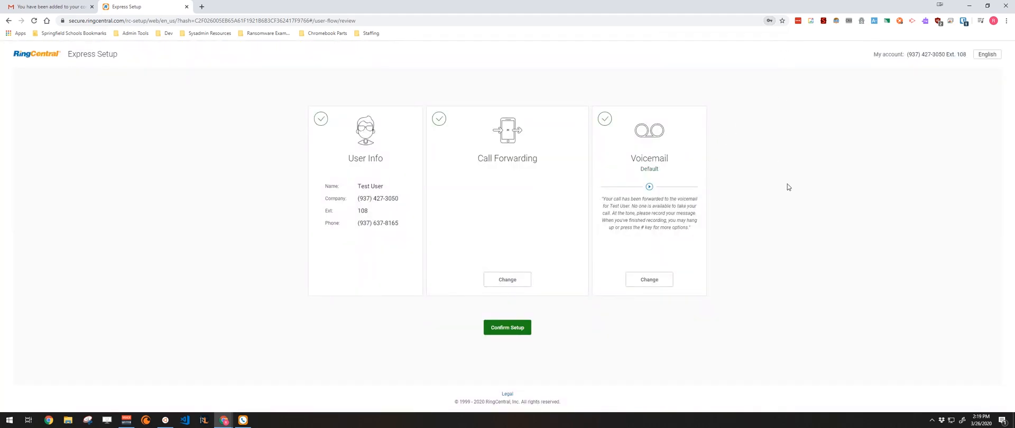
left_click(527, 331)
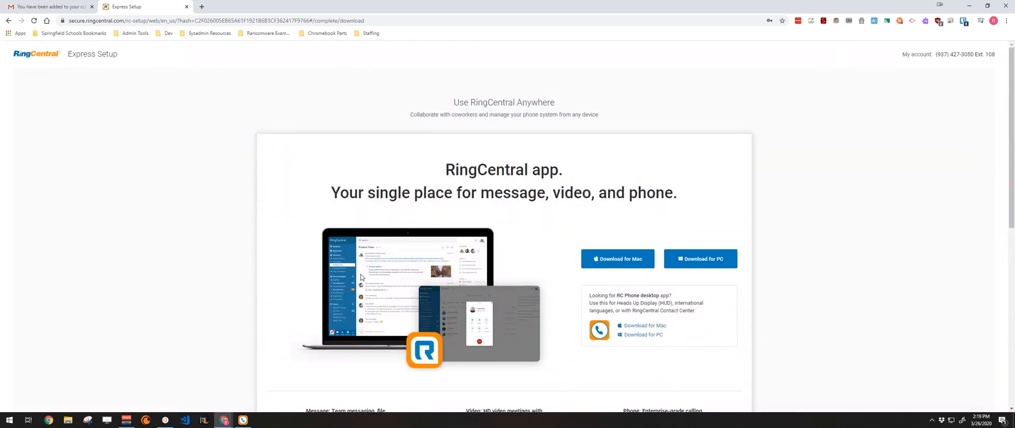
- Finish the app download page and go to My Account from the Congratulations page
scroll(360, 277, "down", 1)
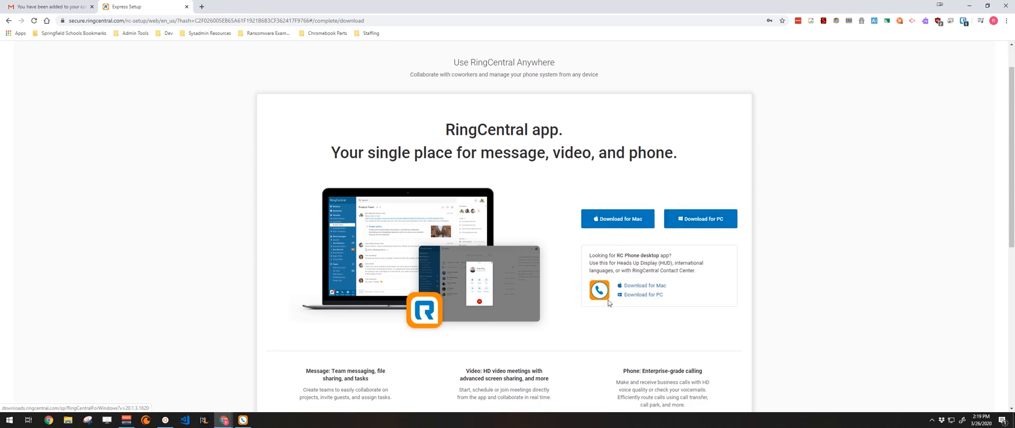
scroll(608, 299, "down", 6)
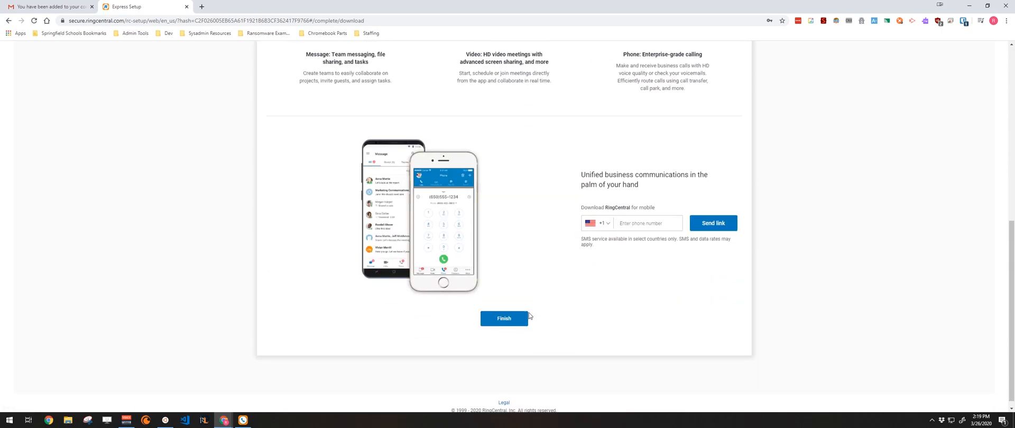
left_click(519, 320)
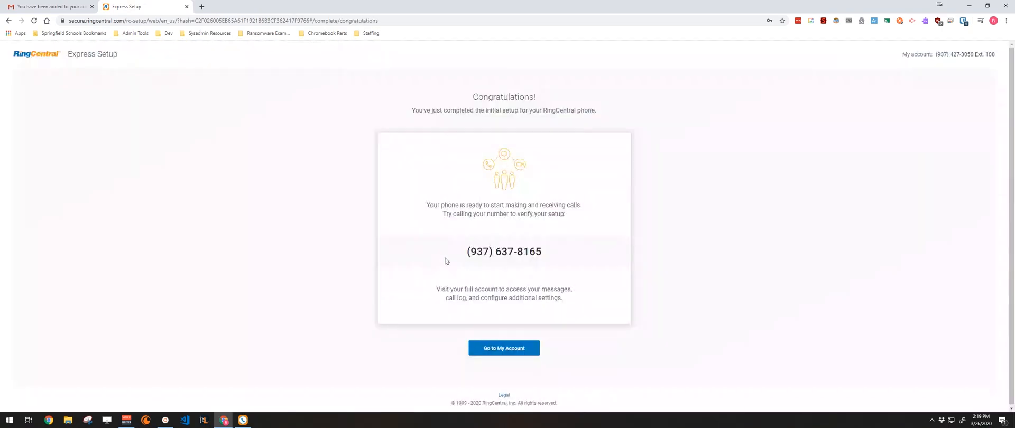
left_click(512, 350)
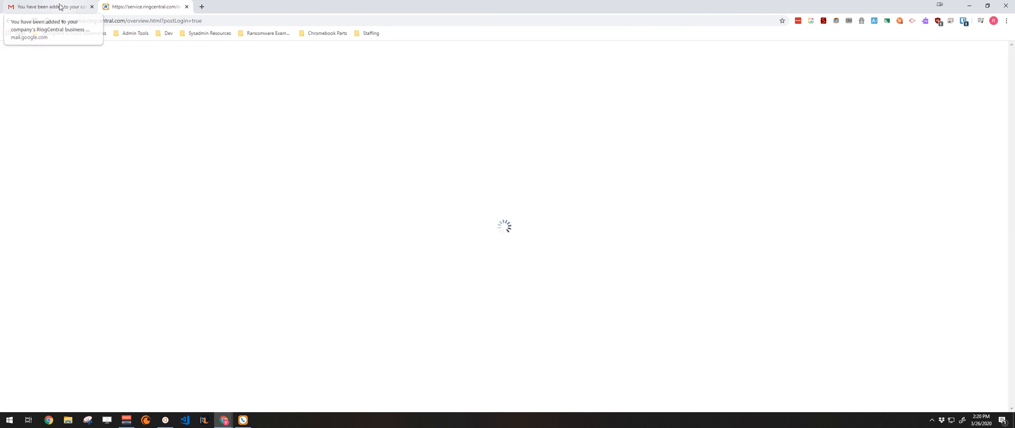
- Follow the welcome email's link to the RingCentral for Google Chrome Web Store page
left_click(60, 7)
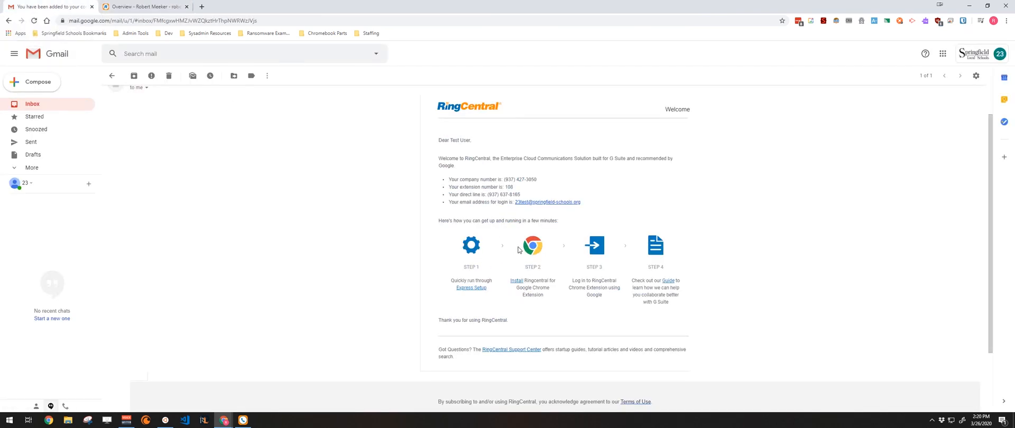
left_click(517, 284)
left_click(232, 7)
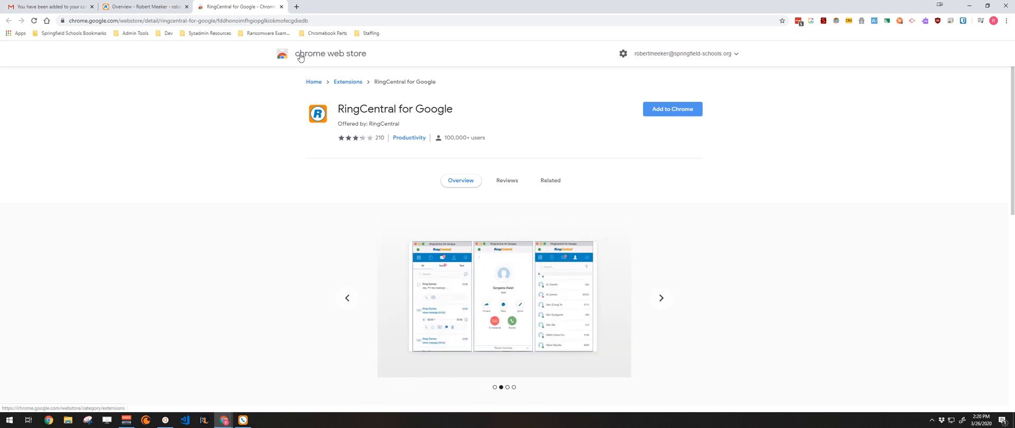
- Add the RingCentral for Google extension to Chrome and dismiss the added notice
left_click(680, 115)
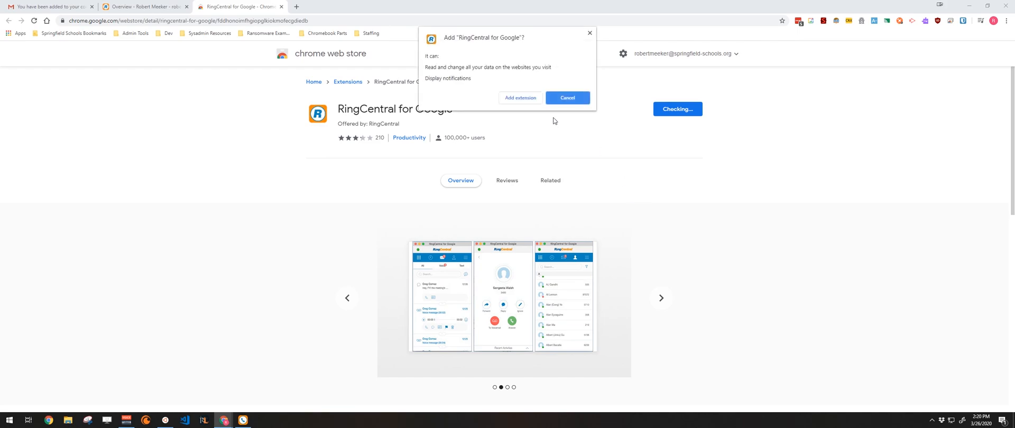
left_click(519, 101)
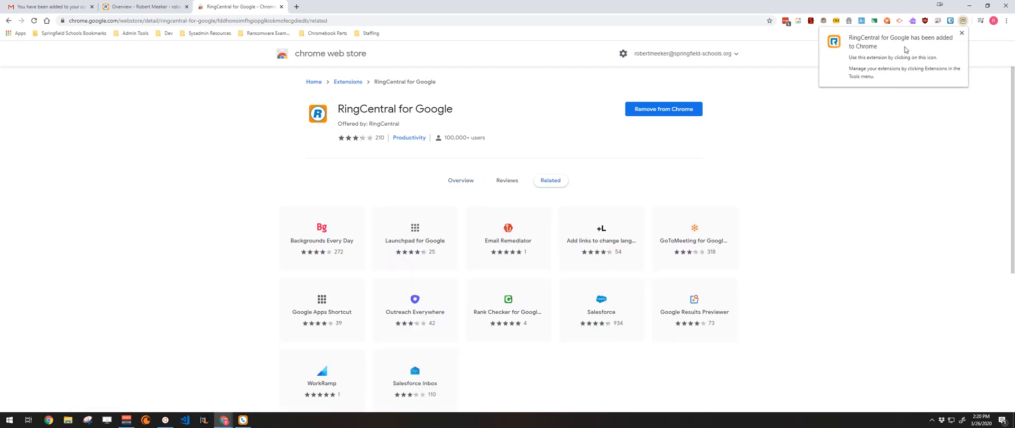
left_click(962, 34)
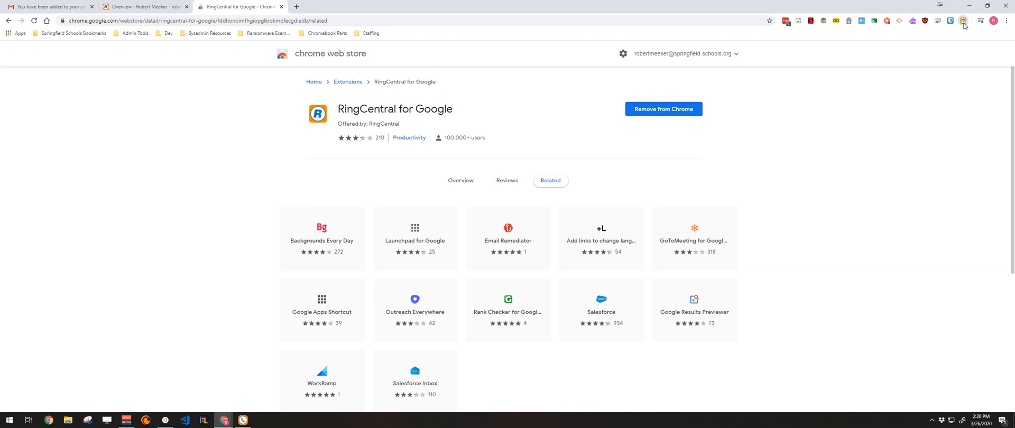
left_click(962, 21)
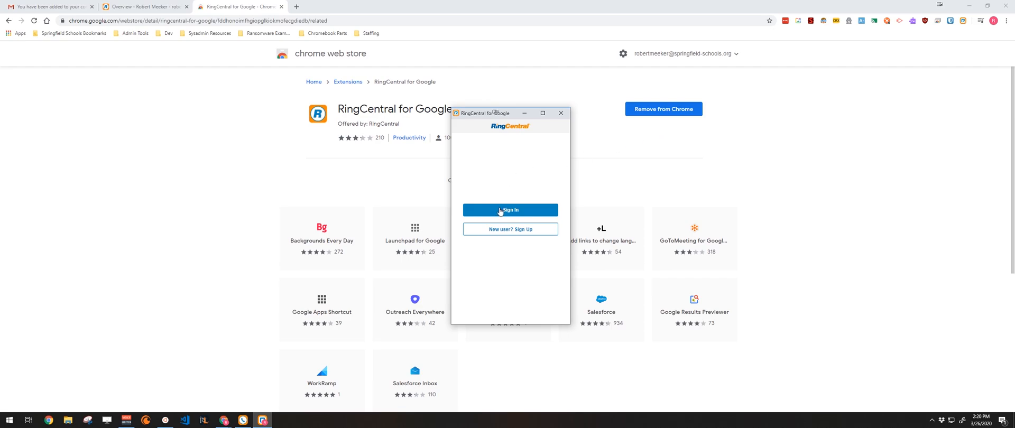
left_click(500, 211)
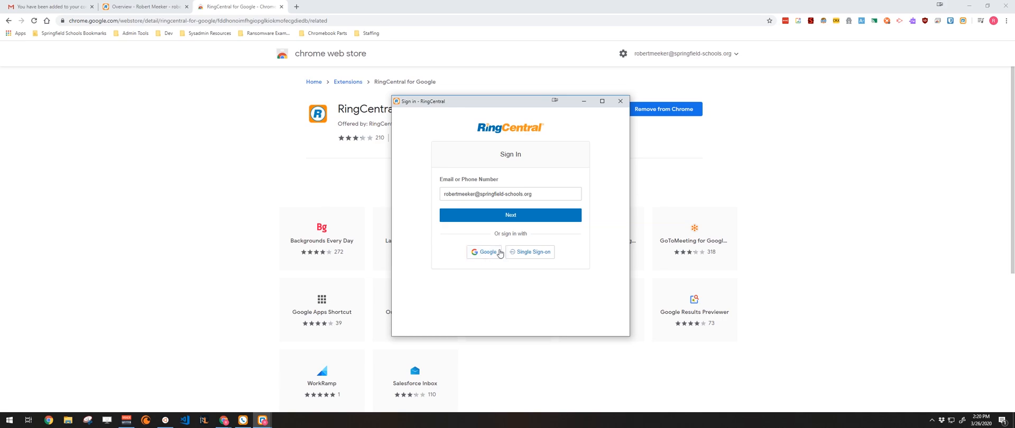
left_click(485, 255)
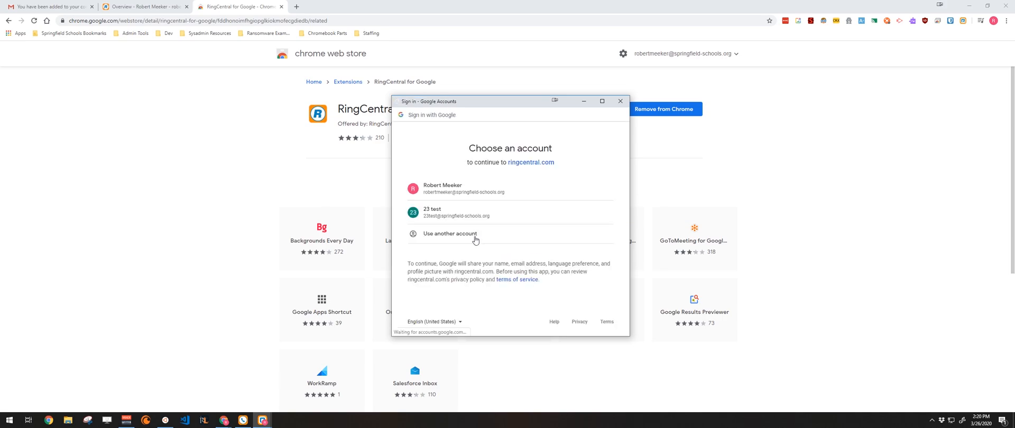
left_click(500, 215)
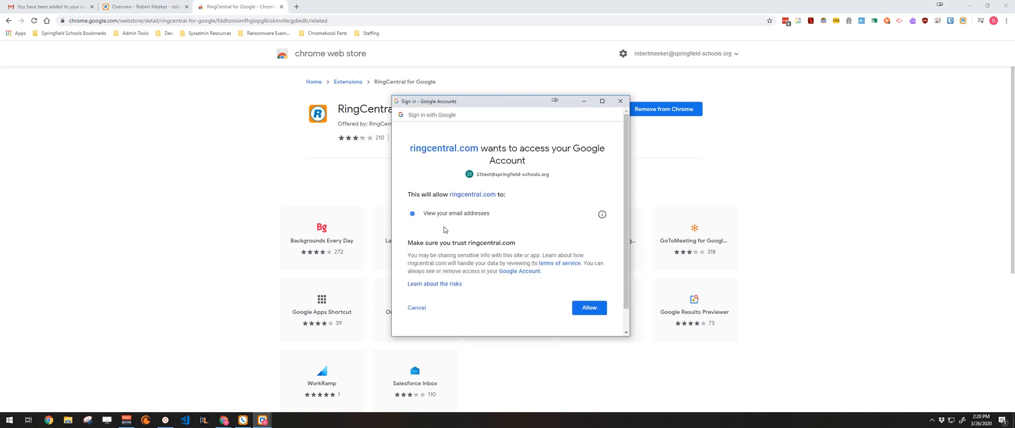
left_click(598, 308)
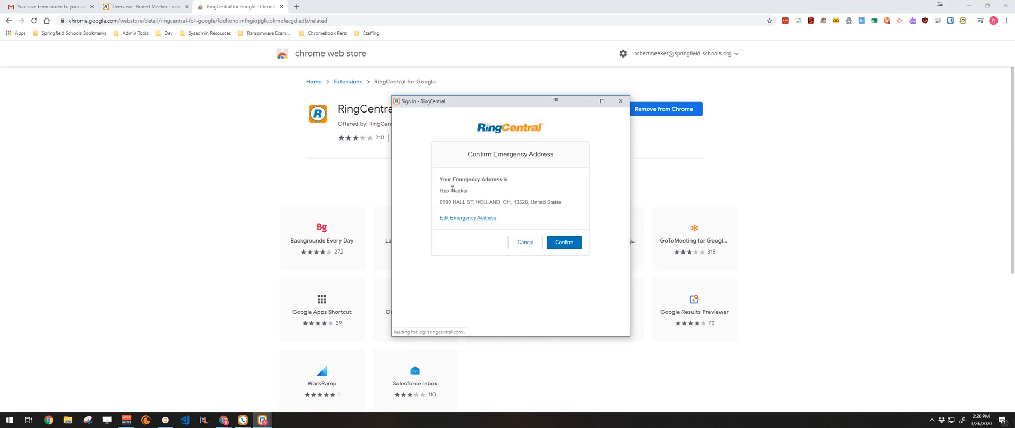
- Confirm the emergency address, skip the tour, and choose 'Show on all websites except my blacklist'
left_click(554, 241)
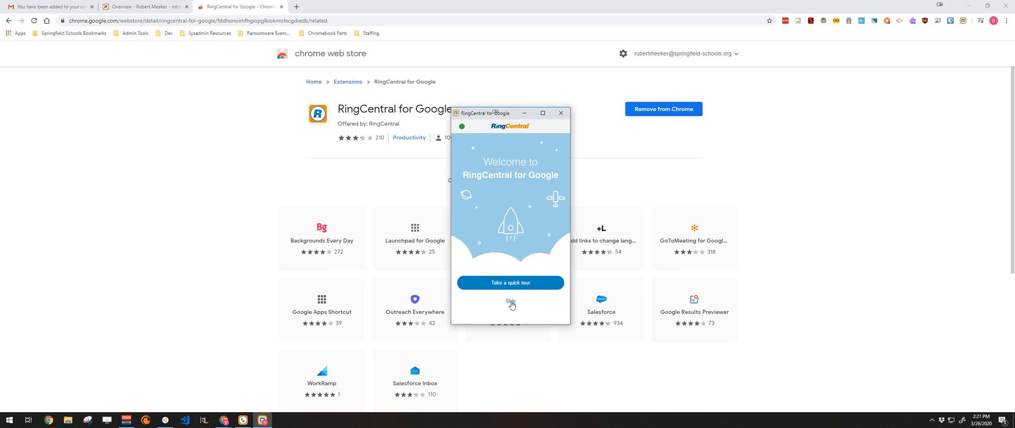
left_click(511, 302)
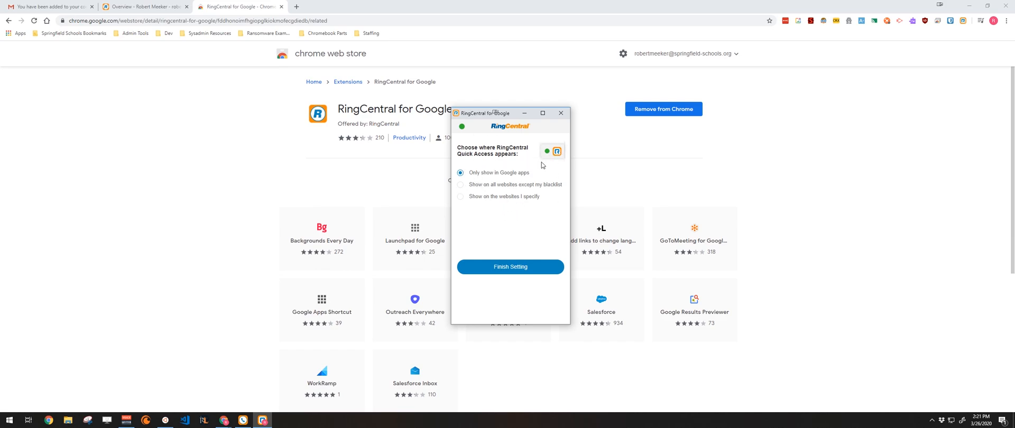
left_click(485, 186)
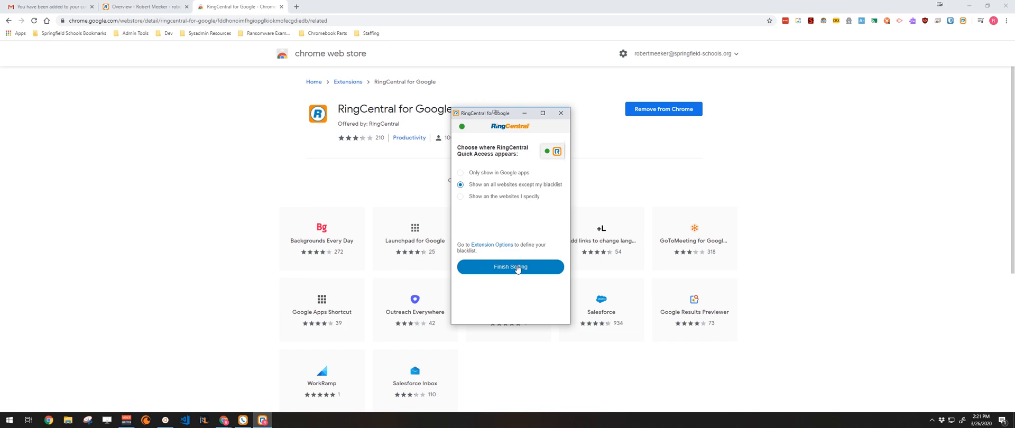
- Finish setup, hang up the test call, browse History, Dialpad and Contacts, then close the window
left_click(517, 267)
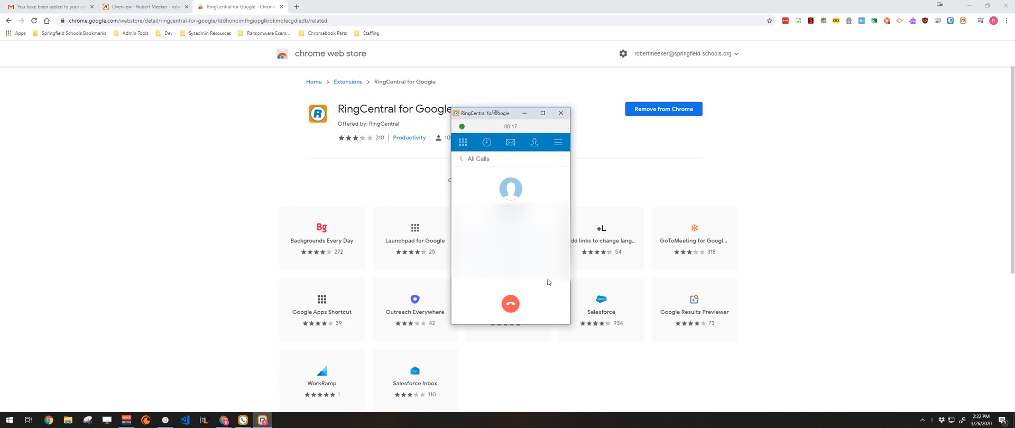
left_click(511, 304)
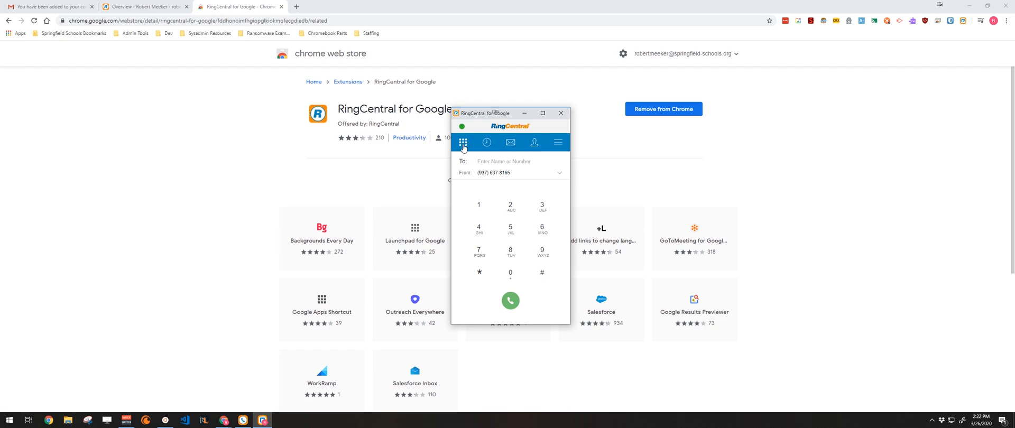
left_click(486, 146)
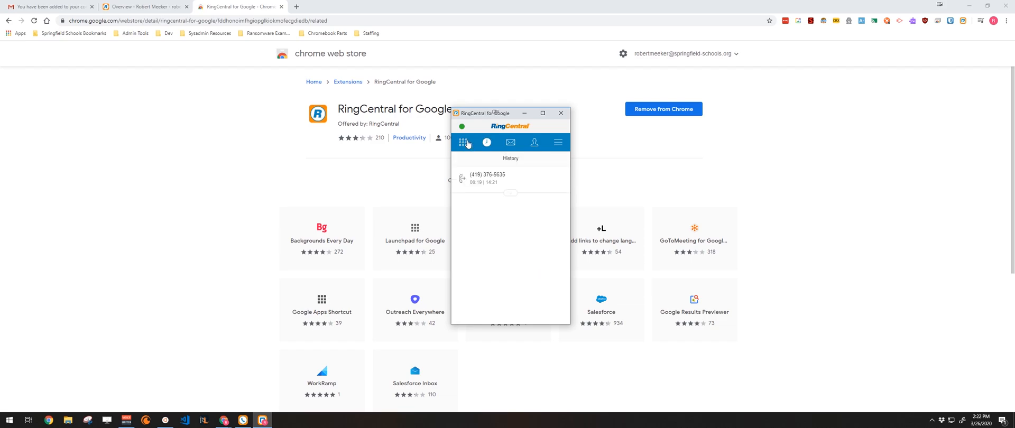
left_click(463, 142)
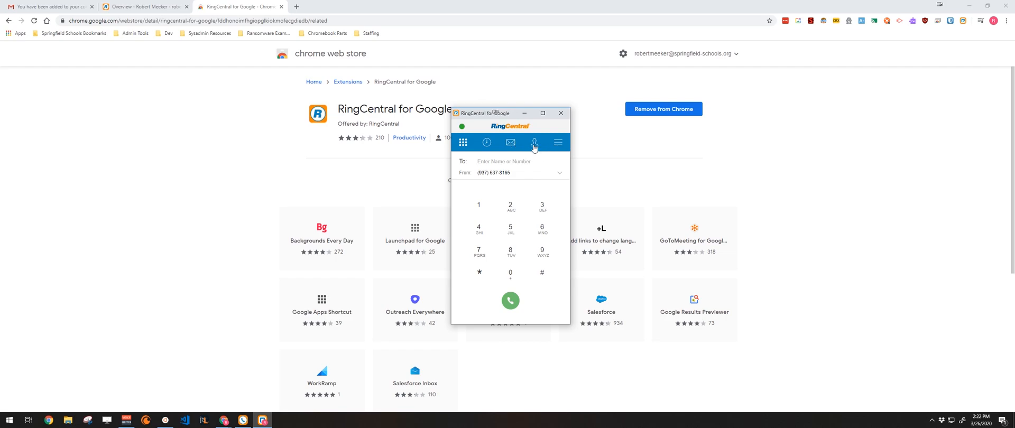
left_click(535, 144)
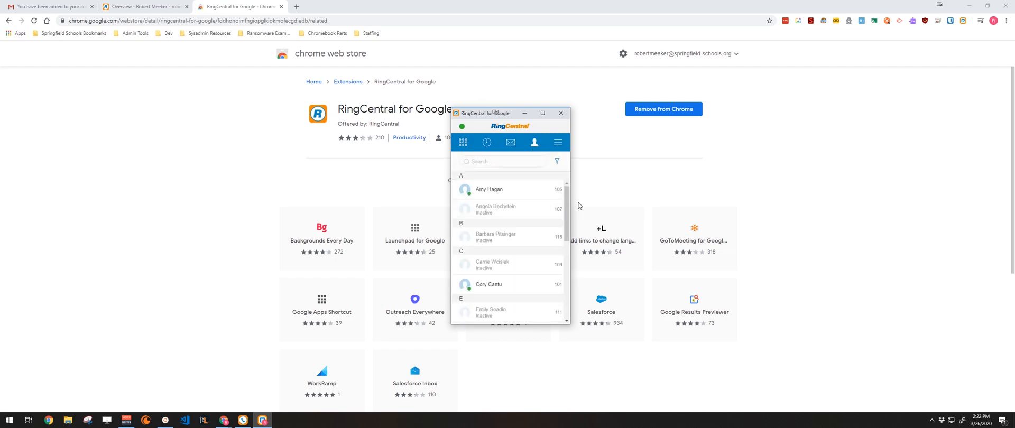
mouse_move(567, 212)
left_mouse_down()
mouse_move(572, 304)
mouse_move(569, 208)
left_mouse_up()
left_click(560, 115)
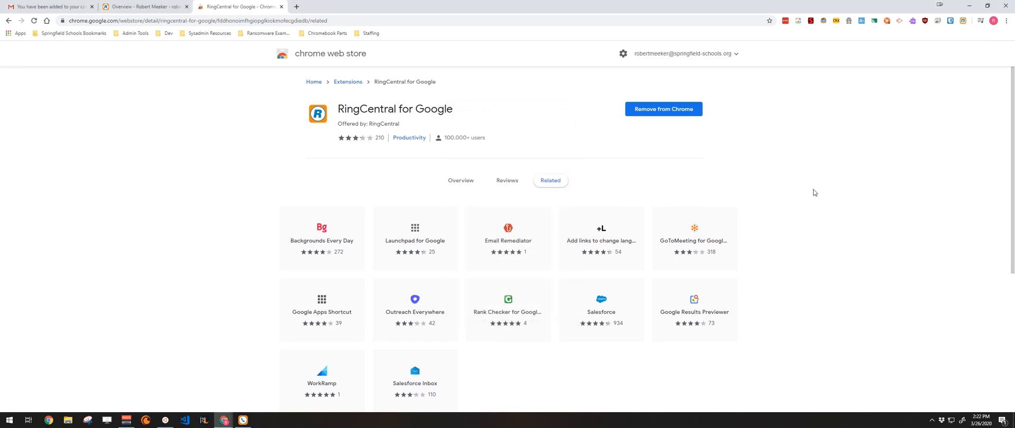
- Open the RingCentral dialpad in a new Gmail tab and move it to the top centre
key("ctrl+t")
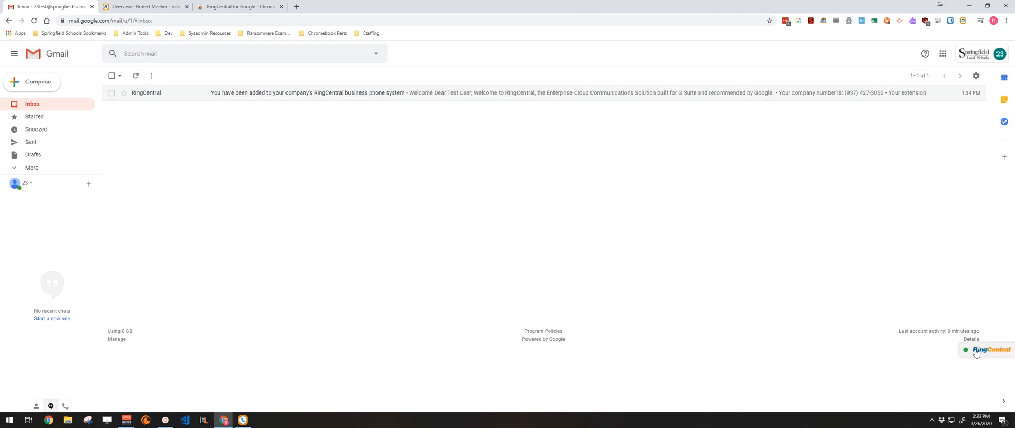
left_click(965, 352)
left_click(902, 218)
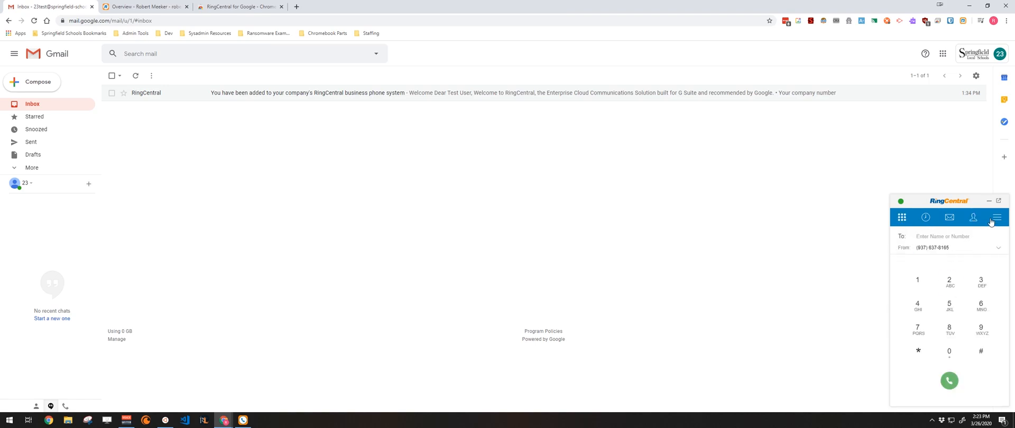
left_click_drag(920, 202, 467, 118)
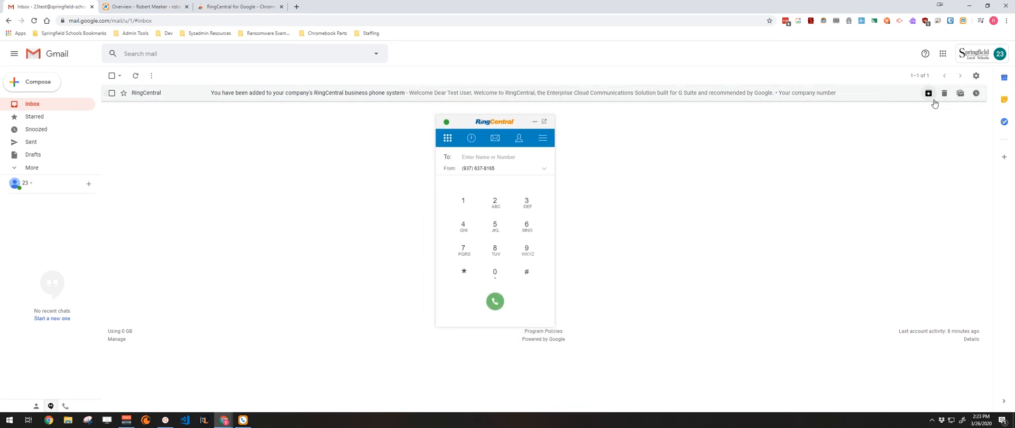
- Minimize the RingCentral dialer, reopen it, then minimize it again
left_click(534, 121)
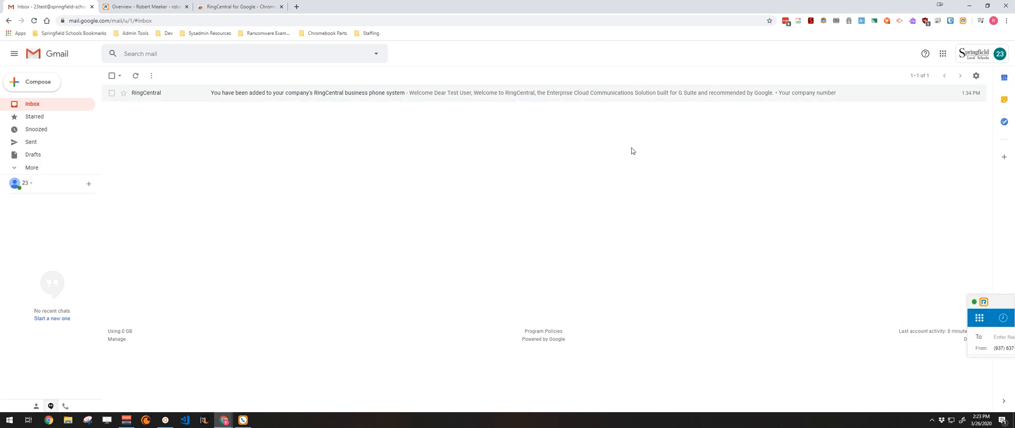
left_click(962, 23)
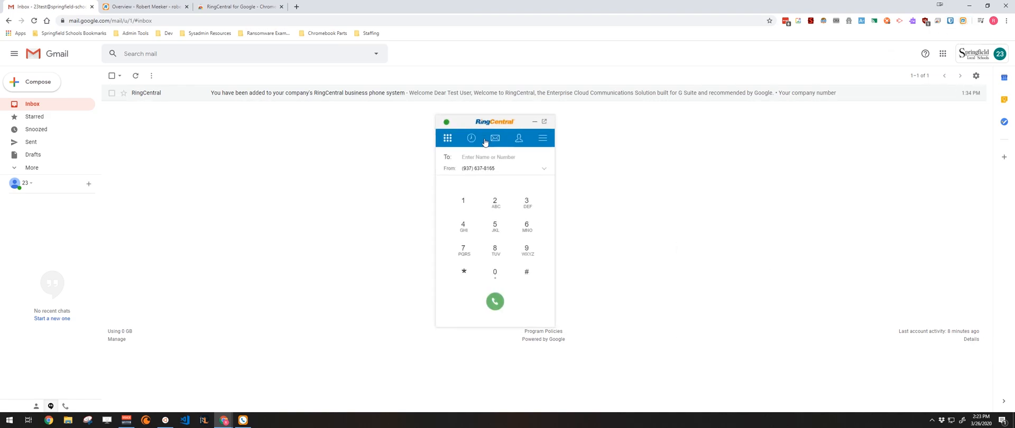
left_click(534, 122)
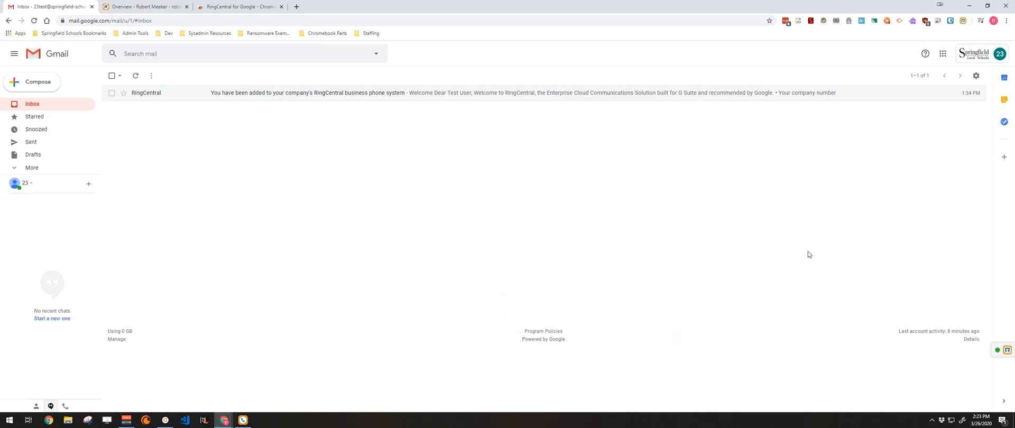